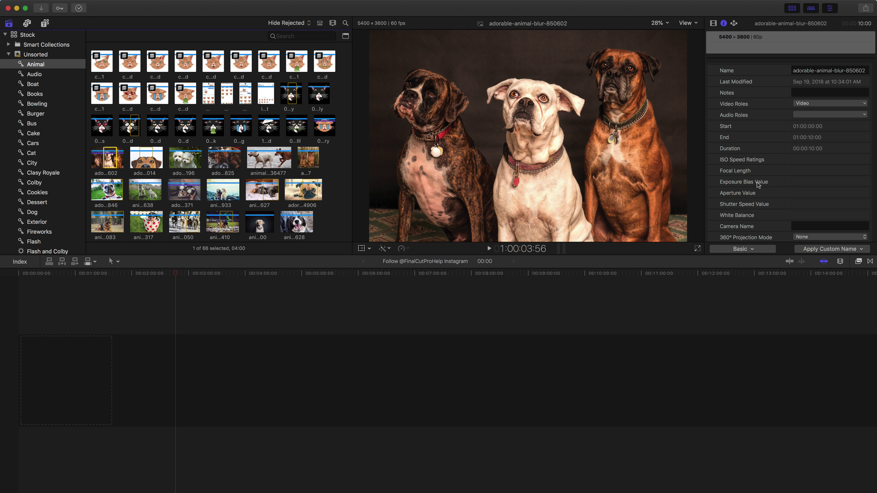
Switch the inspector's metadata view from Basic to General to show Reel, Scene and Take fields.
click(747, 249)
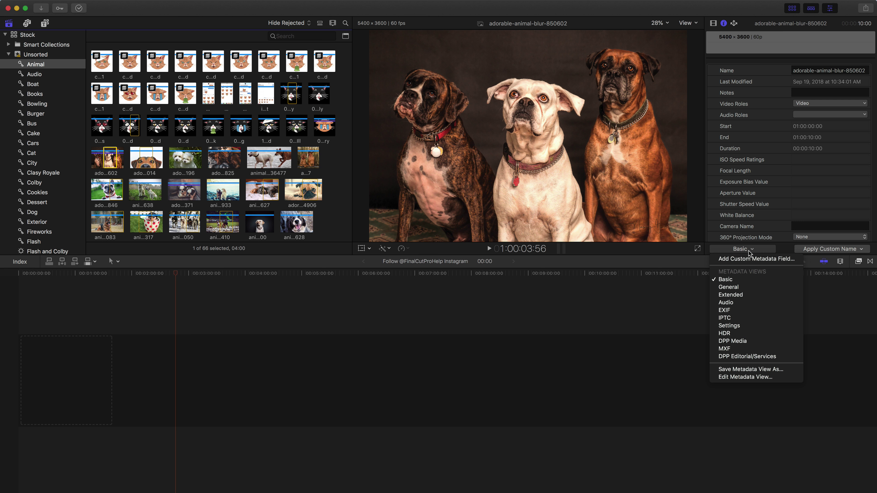
click(746, 288)
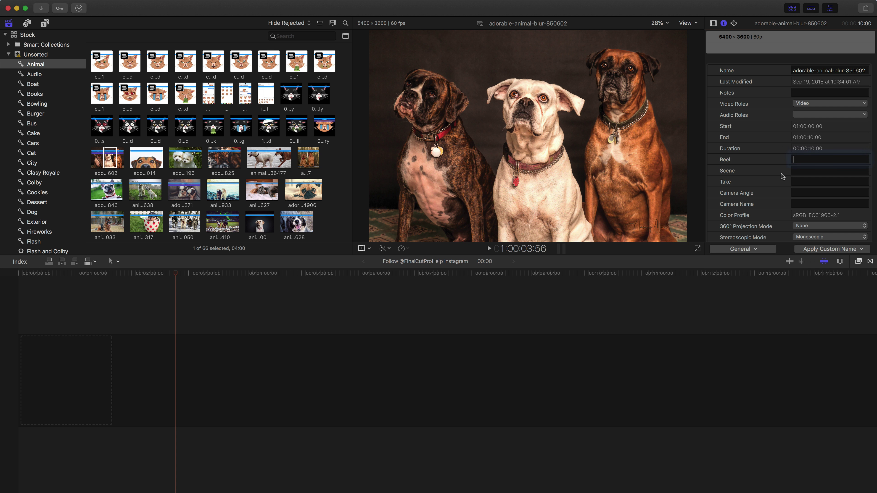
click(823, 161)
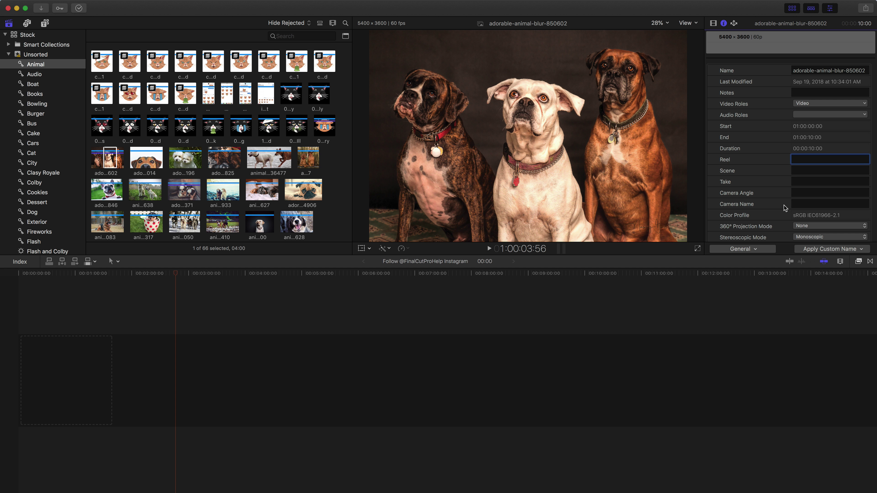
click(746, 249)
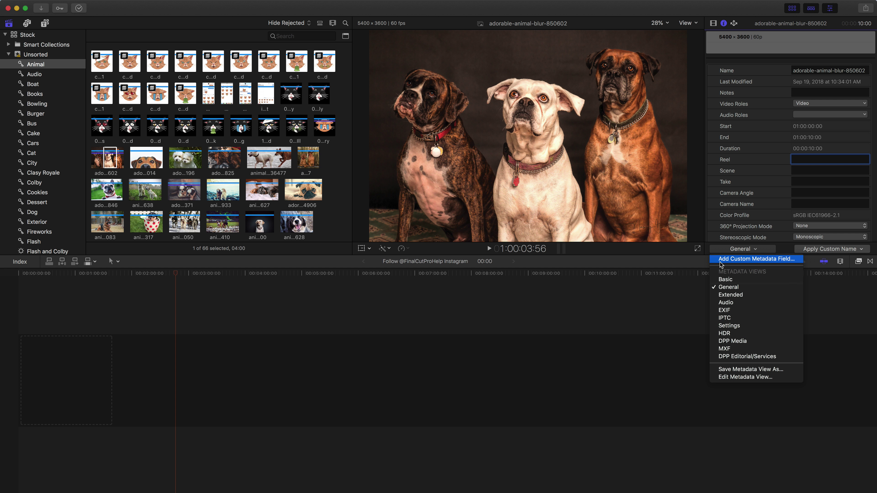
click(750, 262)
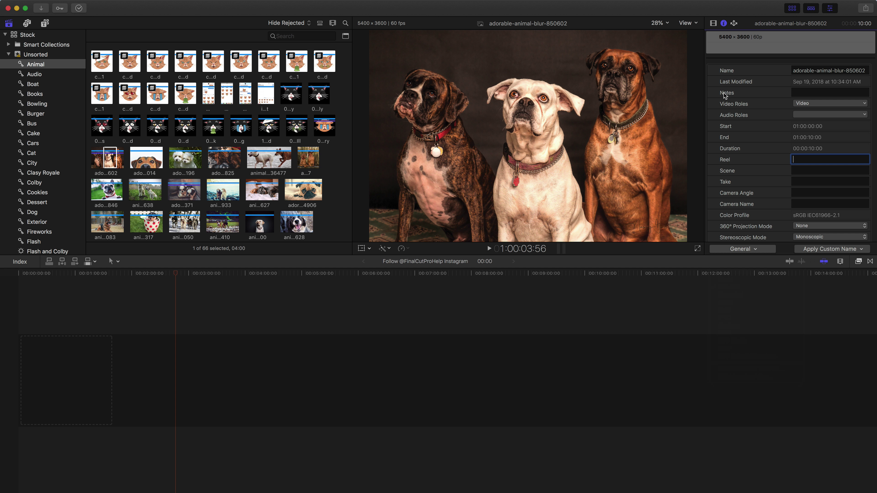
key(shift+Tab)
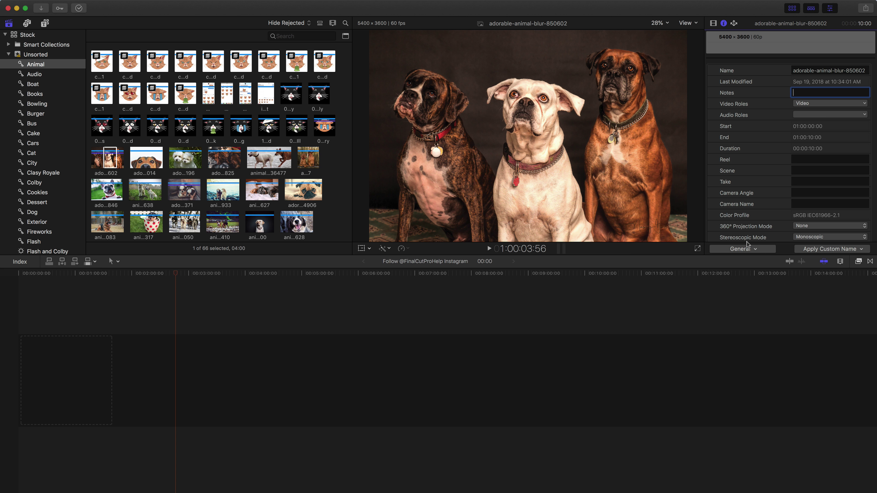
click(741, 249)
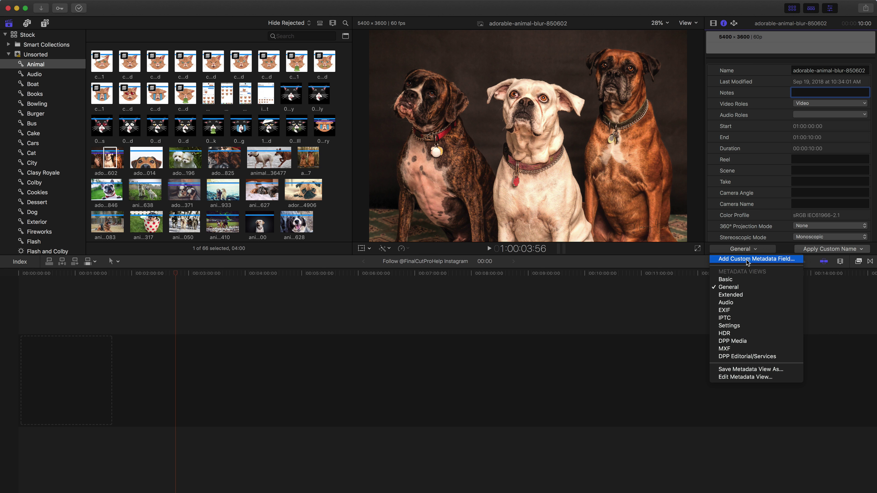
Add a custom metadata field named 'Animal' with the description 'Animal type'.
click(745, 259)
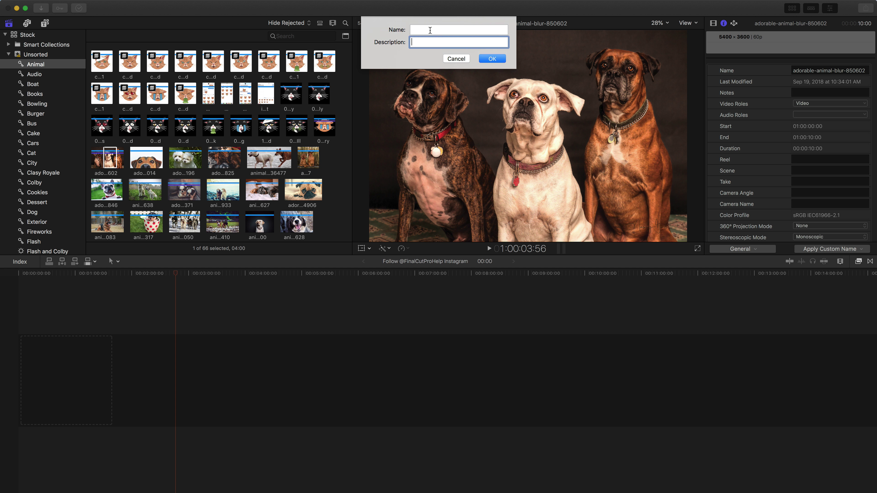
click(430, 30)
text(Animal)
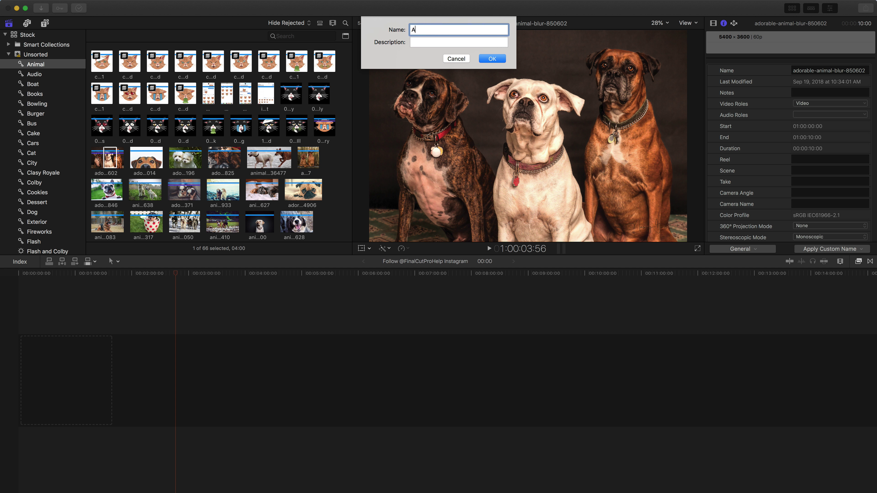
click(429, 43)
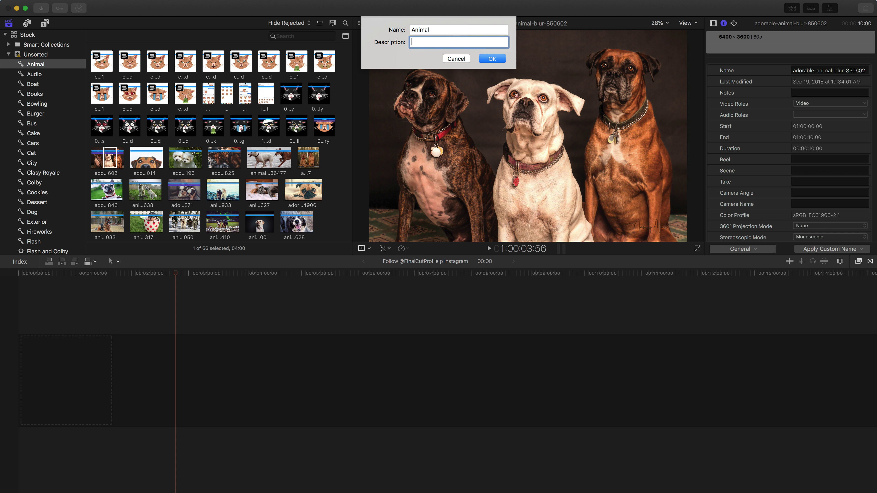
text(Animal type)
Confirm the new Animal field and set the dog photo's Animal value to Dog.
click(497, 59)
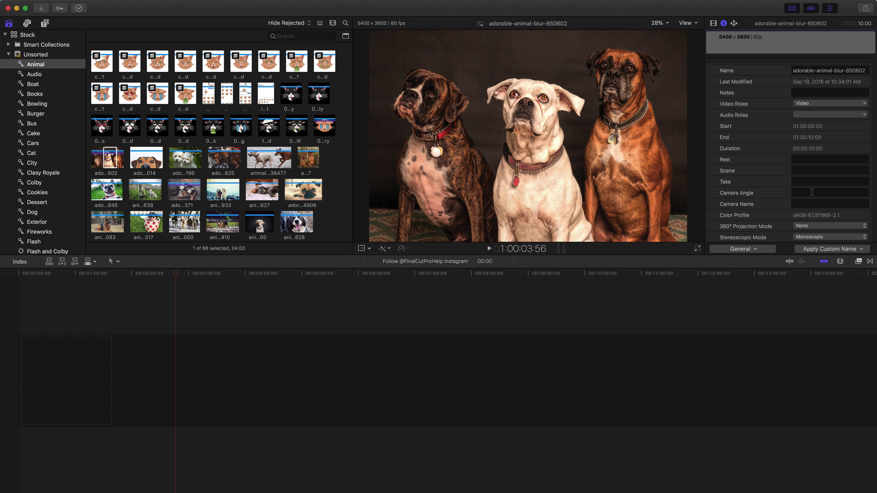
scroll(740, 159, down, 10)
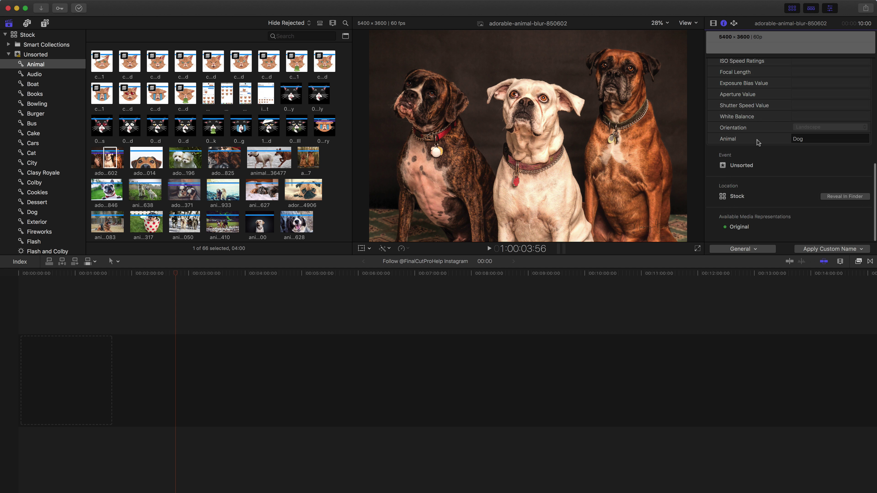
click(812, 138)
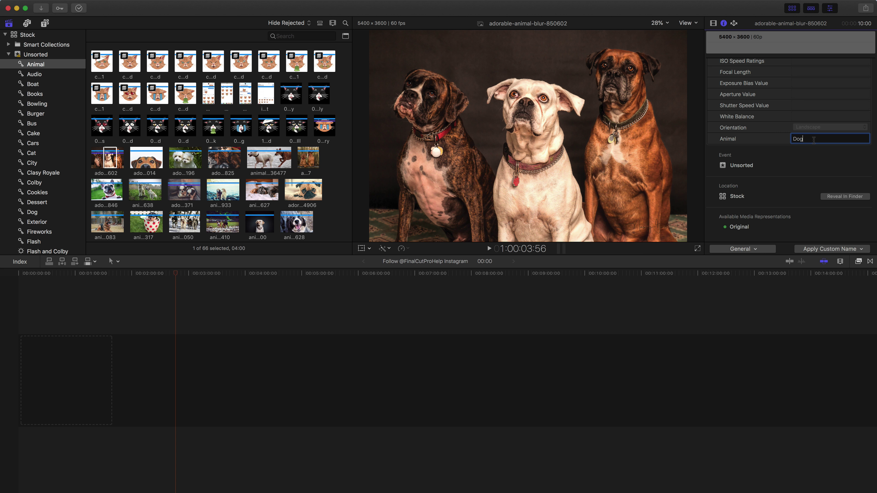
scroll(768, 132, up, 10)
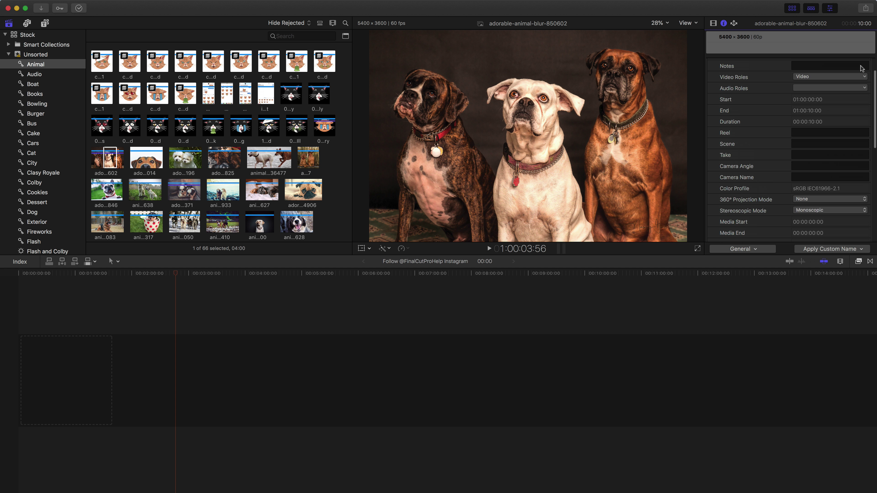
scroll(736, 131, down, 10)
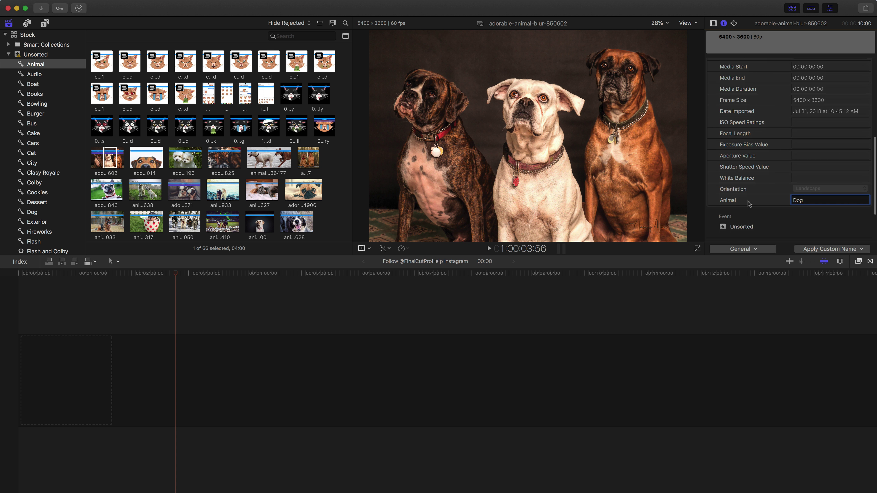
click(742, 249)
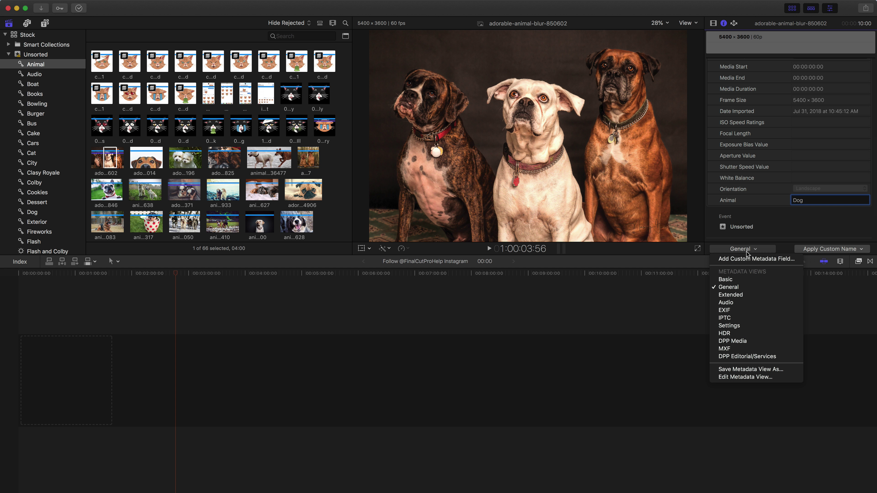
In the metadata view editor, create a new view named 'Animal Doc'.
click(755, 379)
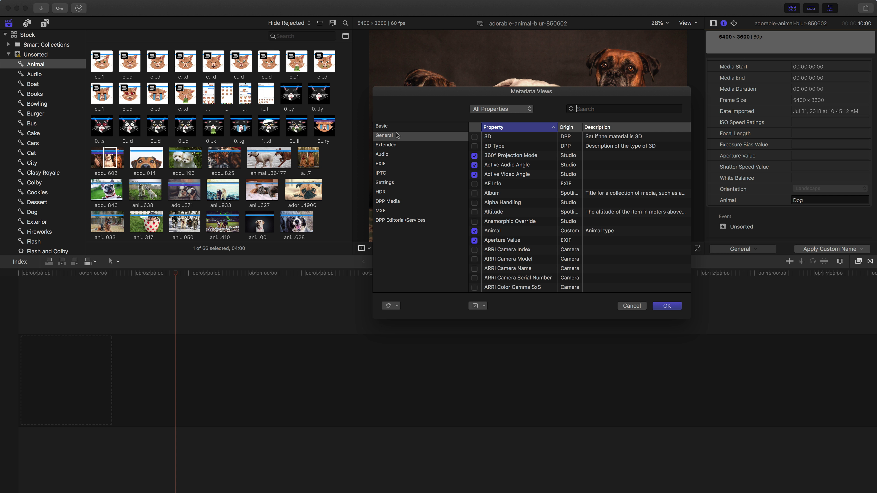
click(393, 308)
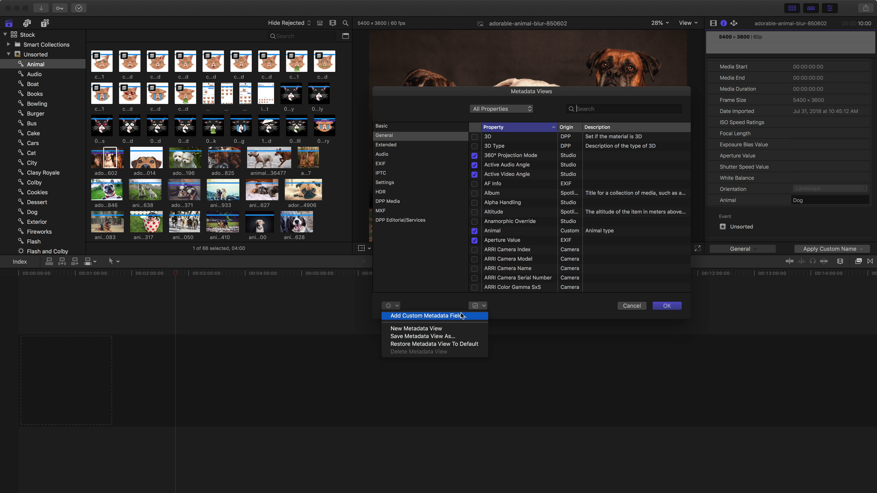
click(441, 329)
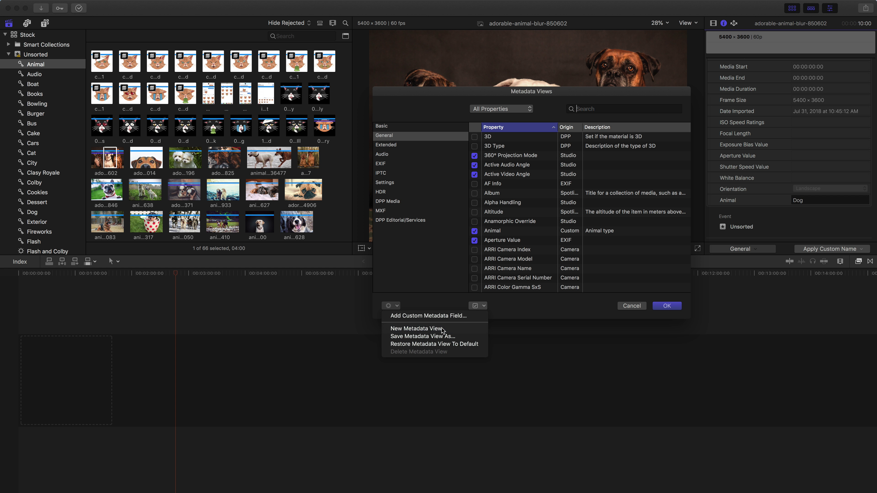
text(Animal Doc)
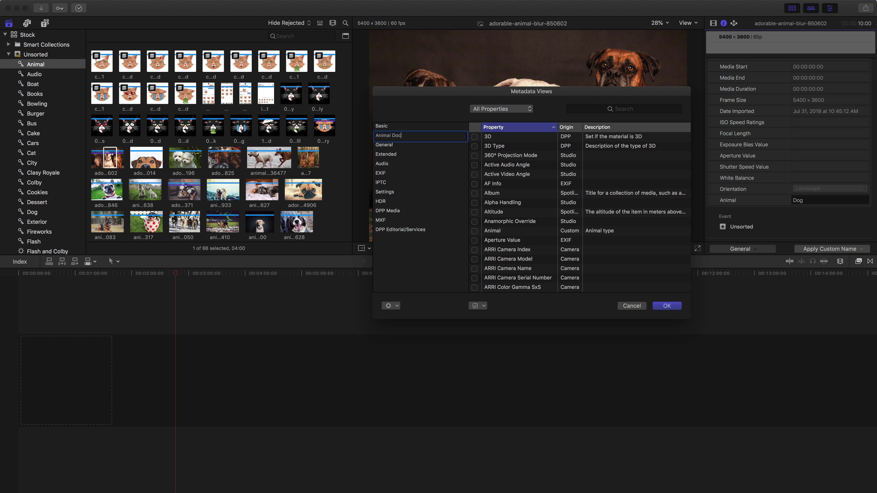
key(Return)
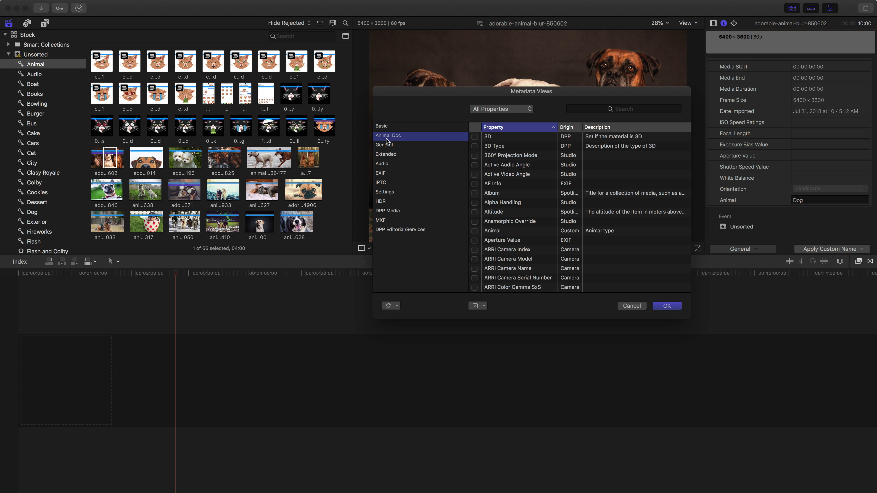
Include the Animal and Notes fields in the Animal Doc view and save it.
click(475, 231)
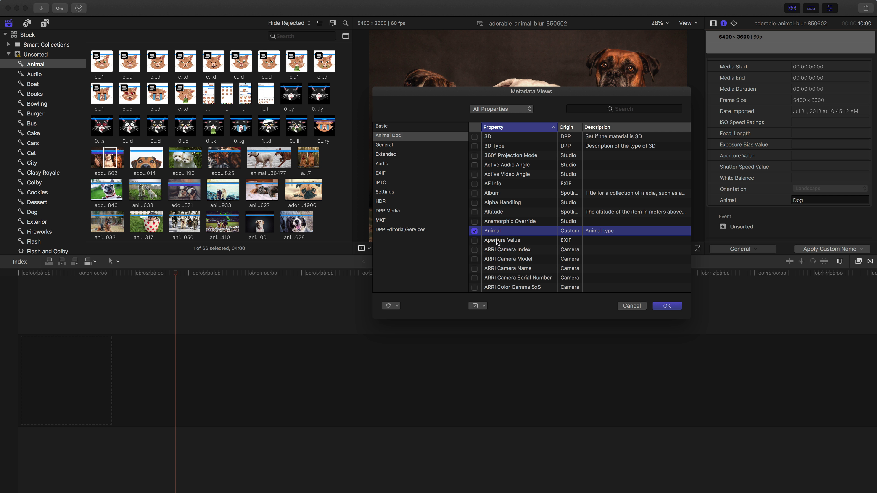
scroll(489, 244, down, 10)
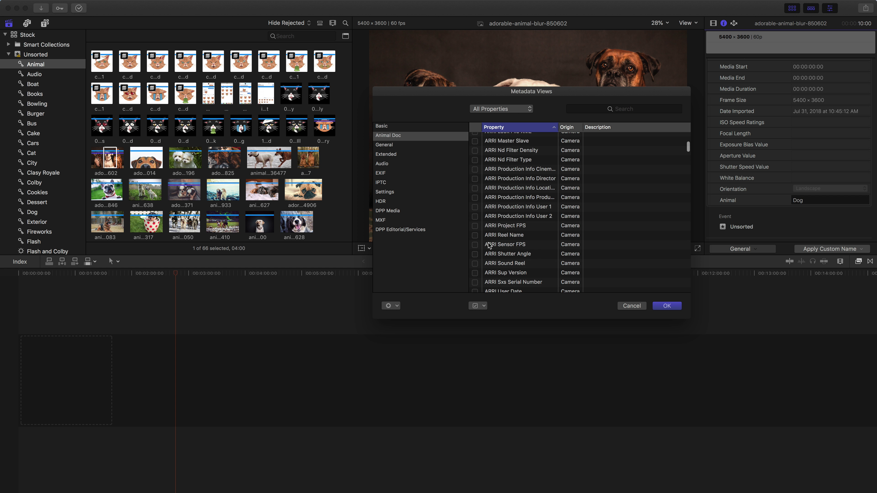
scroll(489, 244, up, 10)
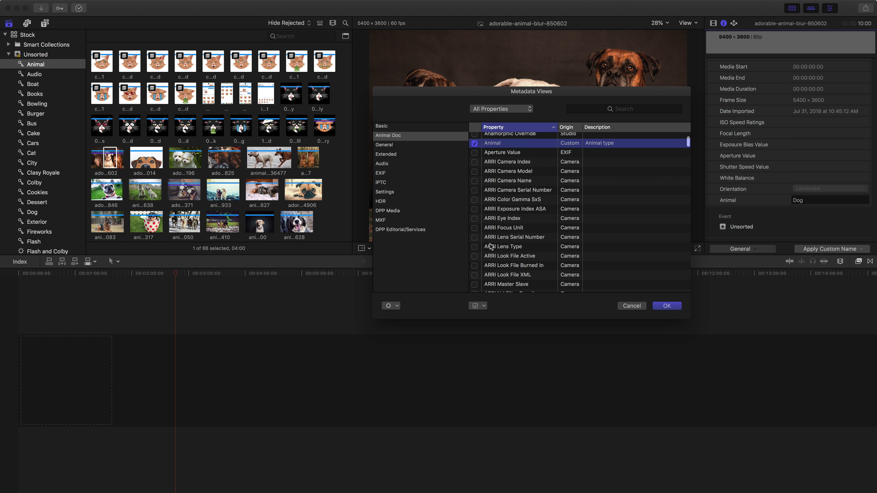
click(627, 109)
text(note)
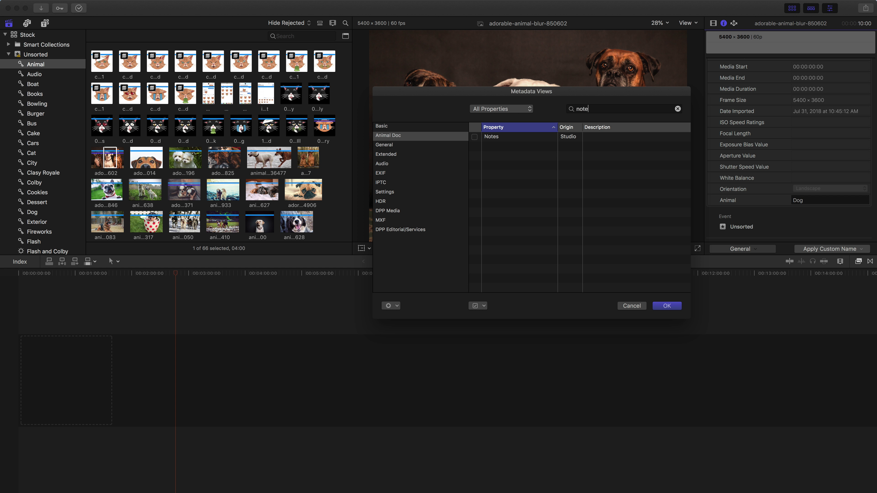
click(474, 136)
click(665, 305)
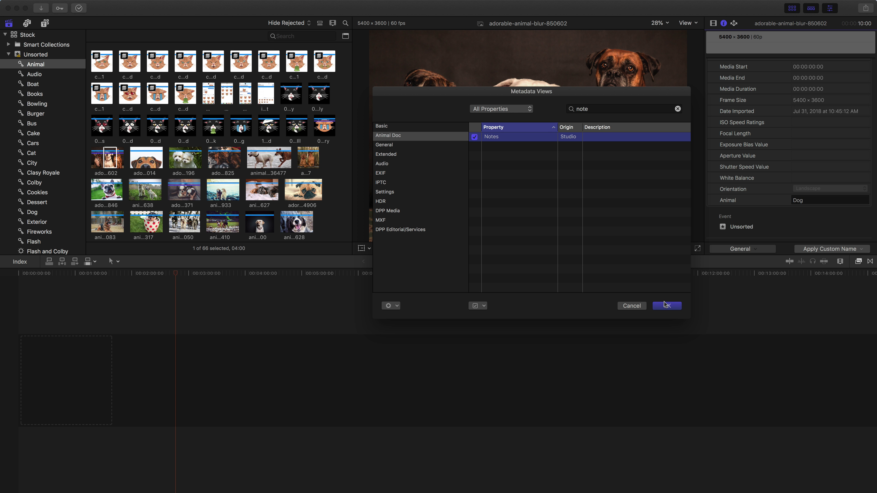